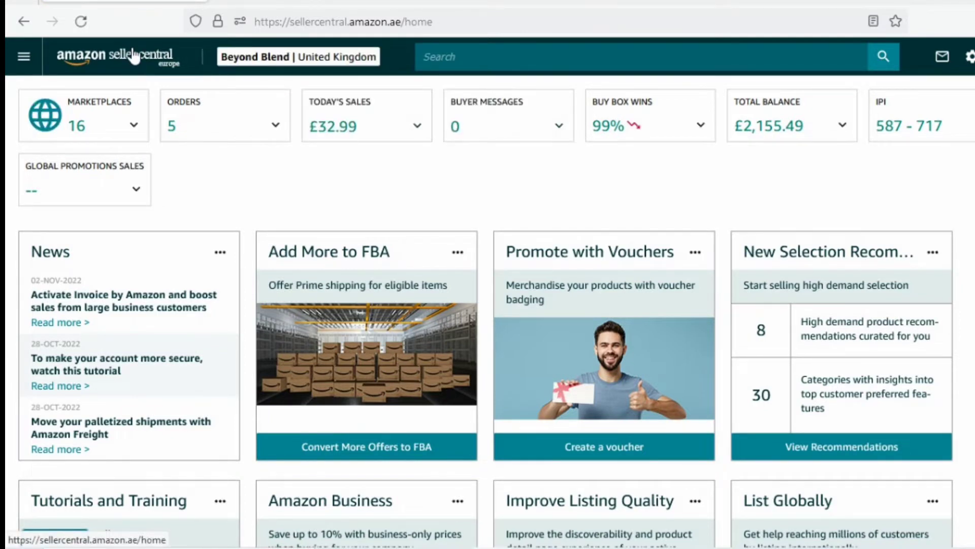
# - Start a new Multi-Channel Fulfilment order from the Orders section of the main menu
pyautogui.click(23, 66)
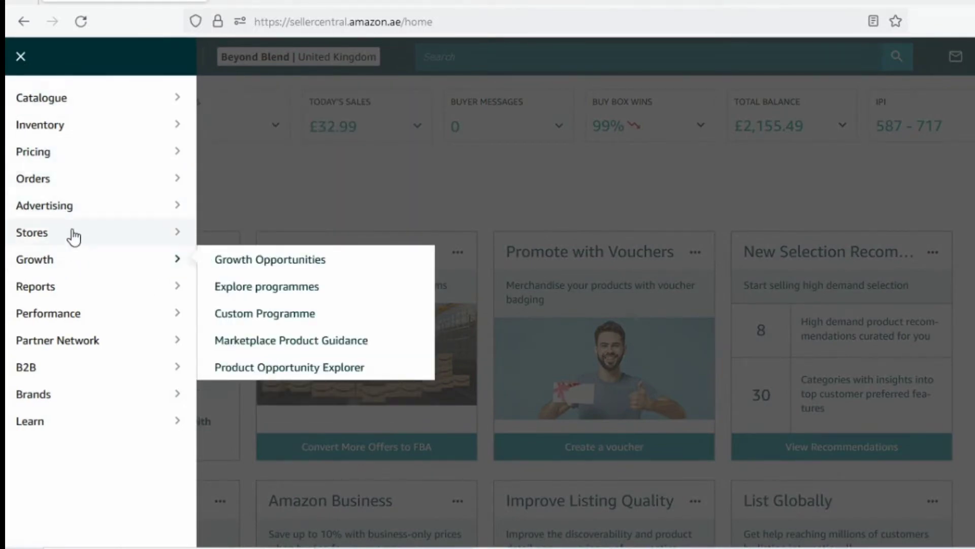
pyautogui.moveTo(60, 182)
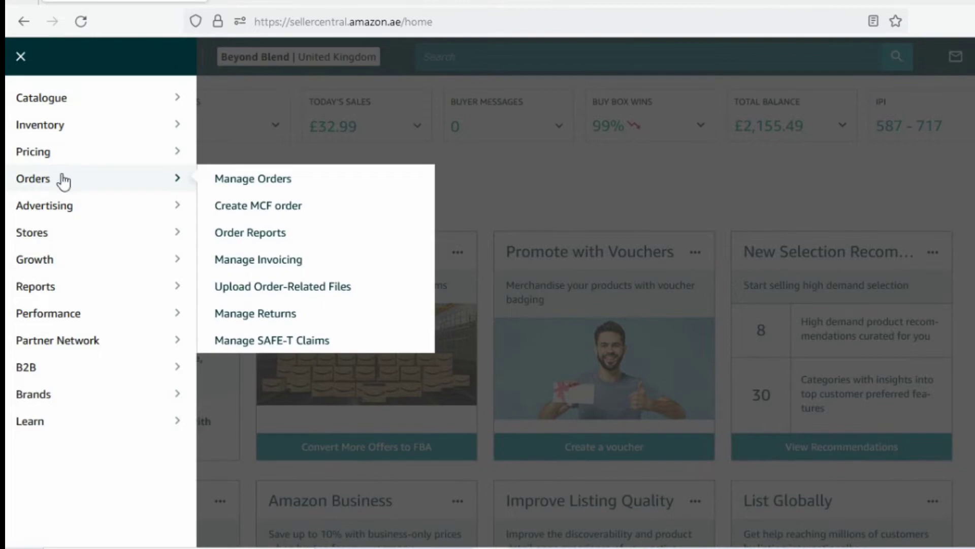
pyautogui.click(233, 211)
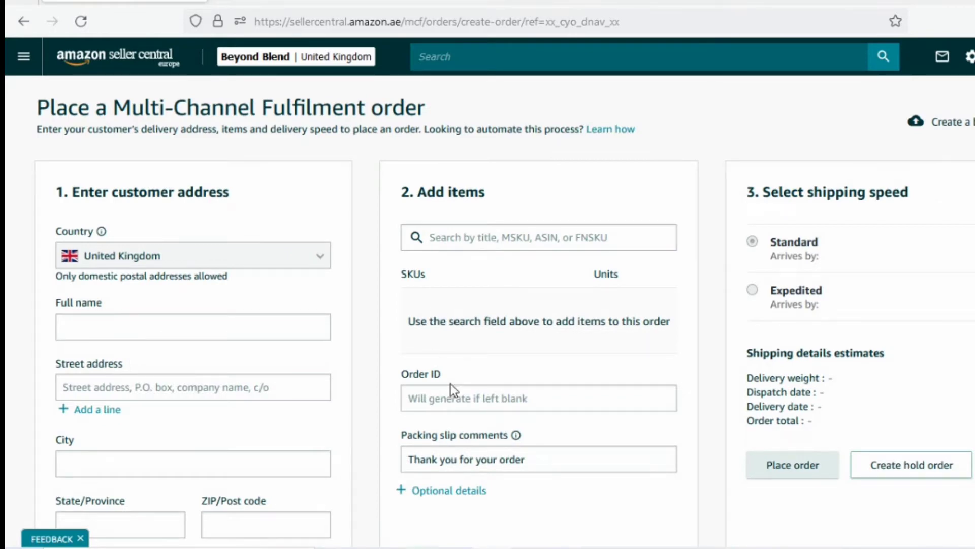
# - Scroll down the order form to the customer's full name field
pyautogui.scroll(-2, 452, 386)
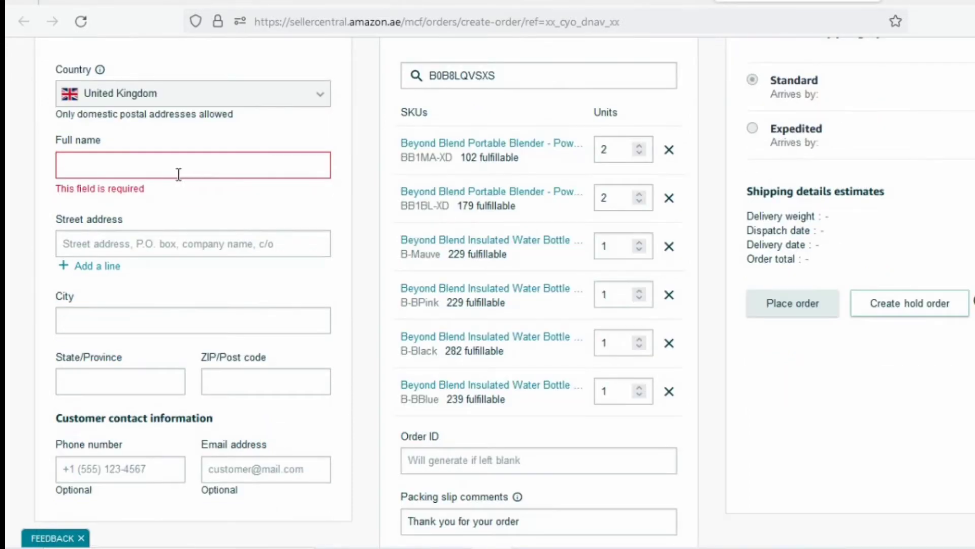
pyautogui.click(159, 172)
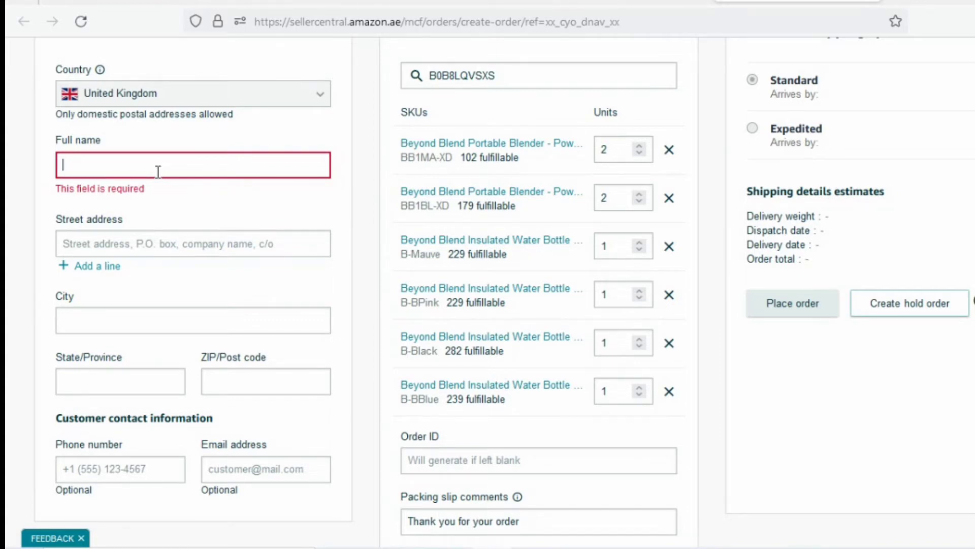
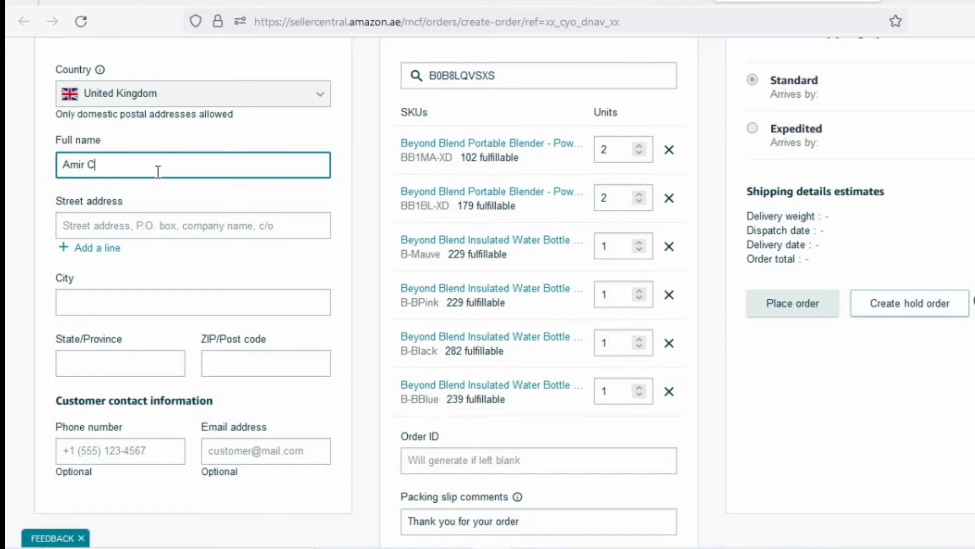
# - Enter the customer's full name, fixing a missing letter
pyautogui.click(111, 164)
pyautogui.write('h')
# - Fill in the customer's UK street address, city, county and post code
pyautogui.click(101, 229)
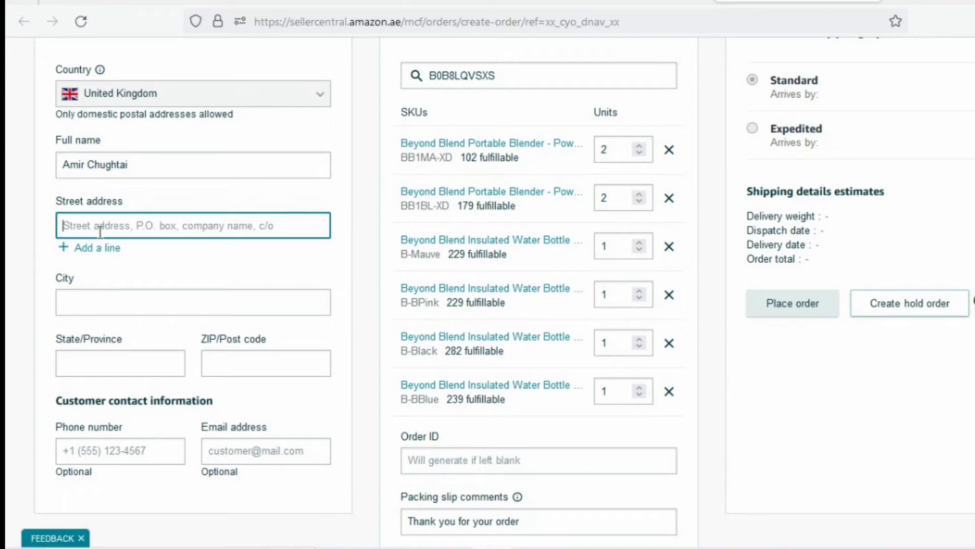
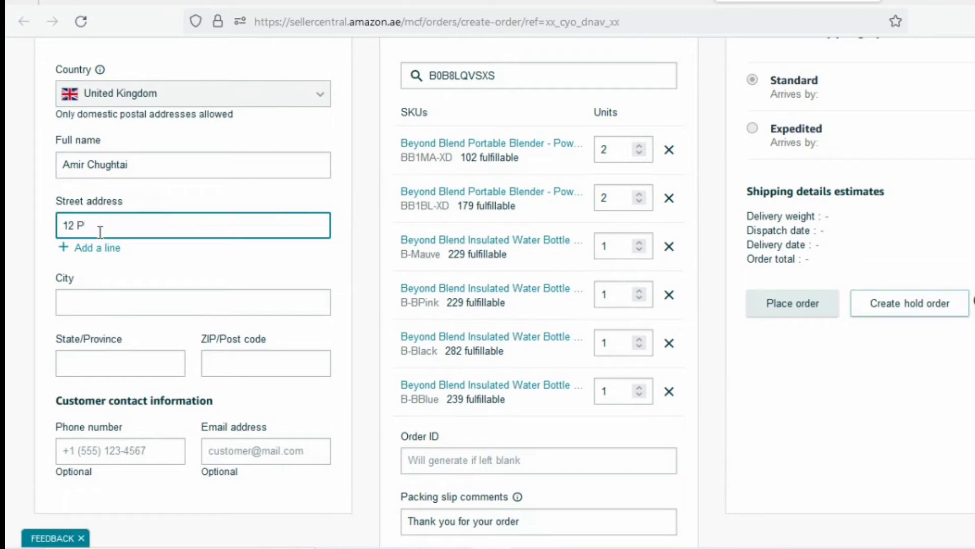
pyautogui.click(97, 296)
pyautogui.write('Slough')
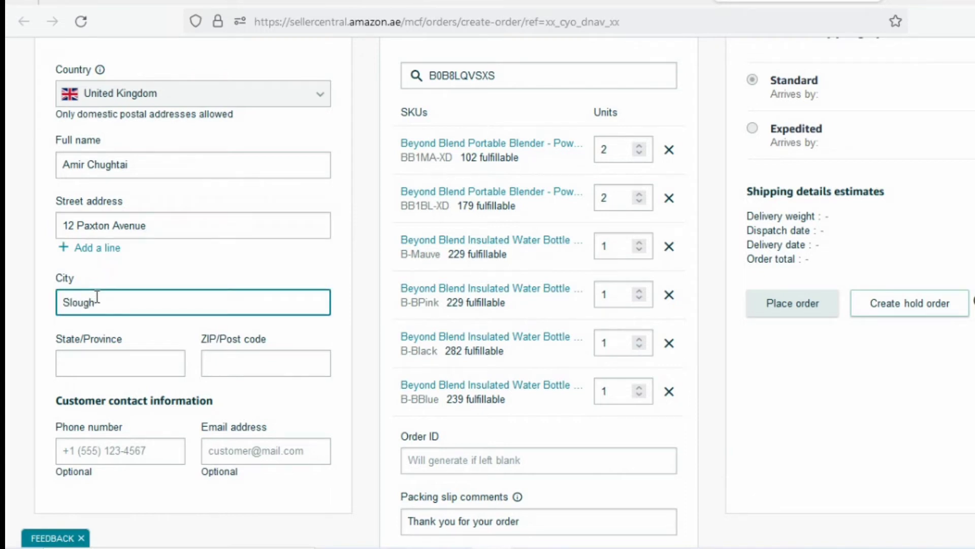
pyautogui.click(116, 365)
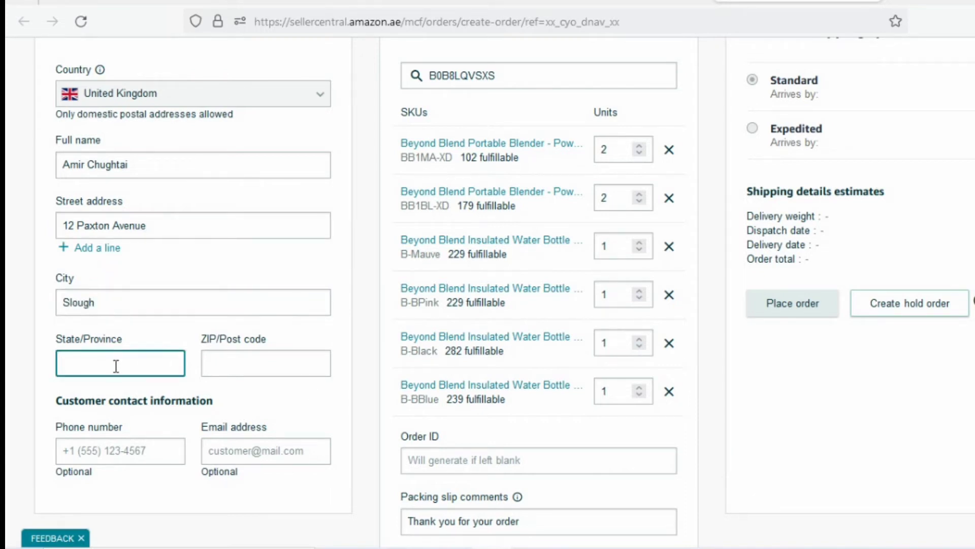
pyautogui.write('Berkshire')
pyautogui.click(265, 370)
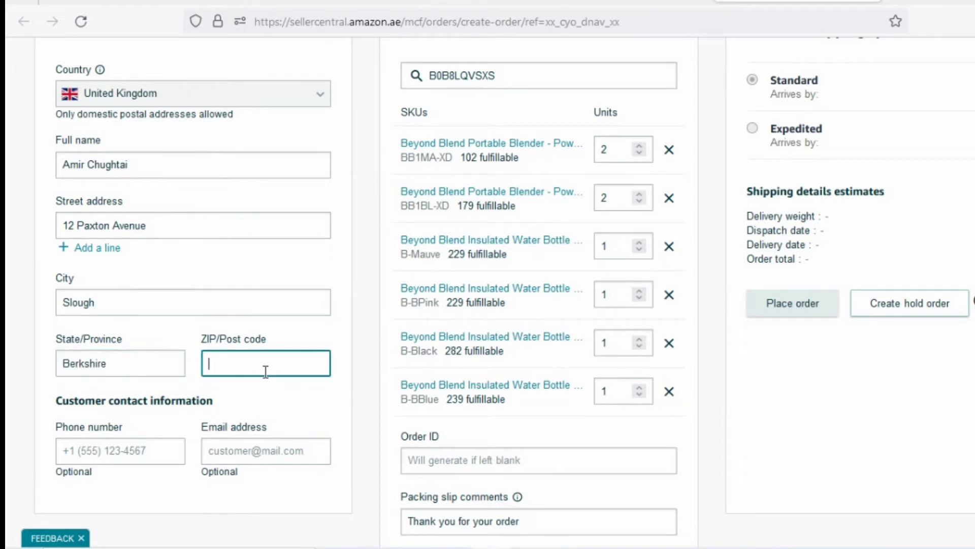
pyautogui.click(137, 443)
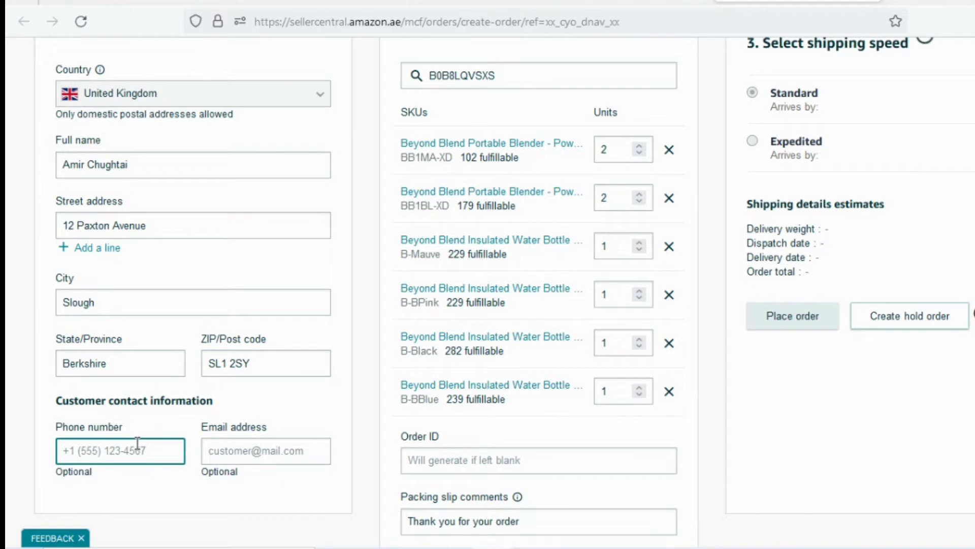
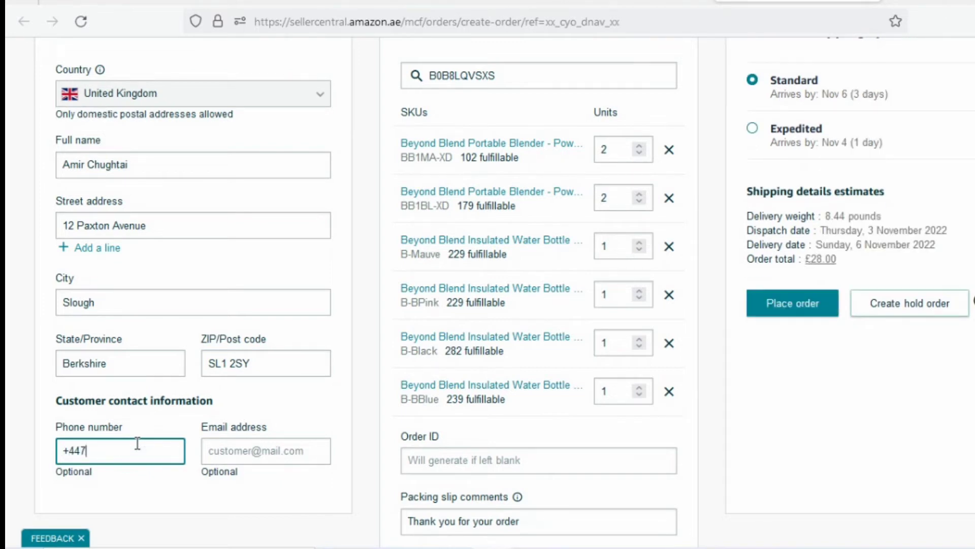
# - Enter the customer's phone number and e-mail address in the contact fields
pyautogui.click(214, 450)
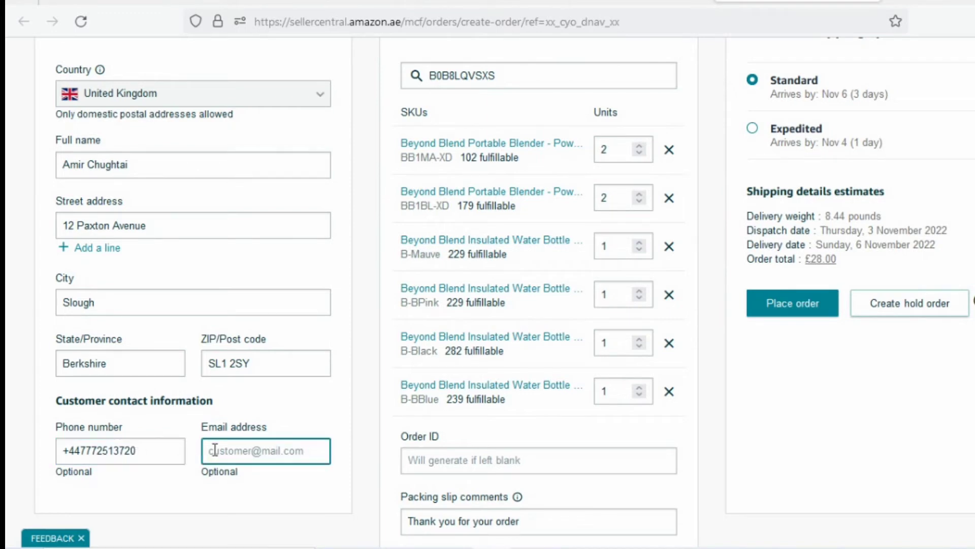
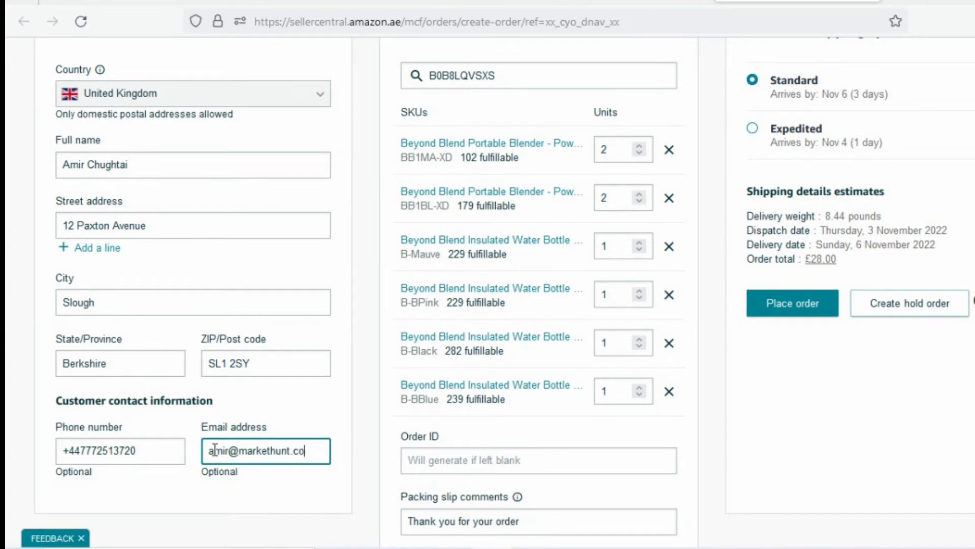
pyautogui.scroll(-3, 197, 423)
pyautogui.click(189, 431)
pyautogui.scroll(5, 346, 444)
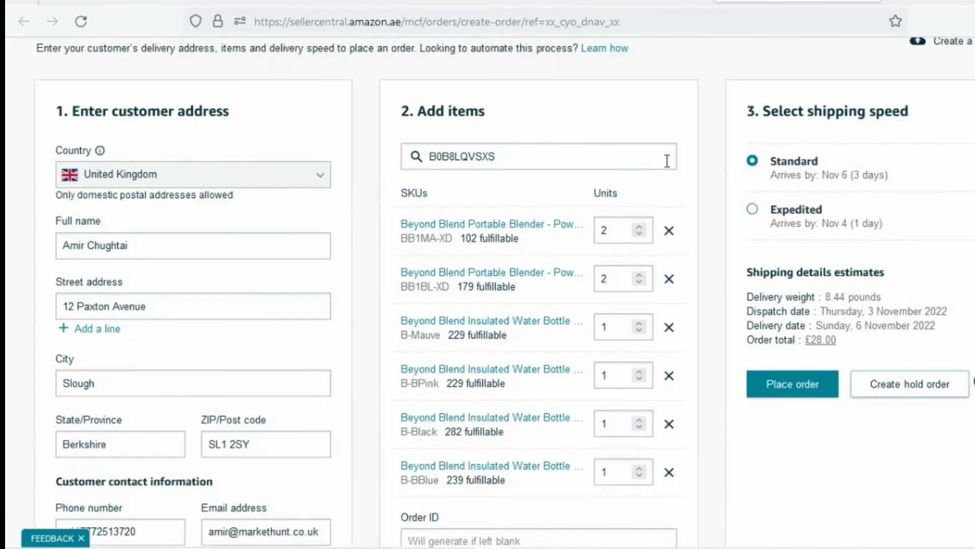
pyautogui.scroll(-3, 749, 182)
pyautogui.scroll(3, 823, 191)
pyautogui.click(293, 1)
pyautogui.moveTo(170, 402); pyautogui.dragTo(192, 407)
pyautogui.click(179, 404)
pyautogui.click(799, 2)
pyautogui.scroll(-3, 649, 200)
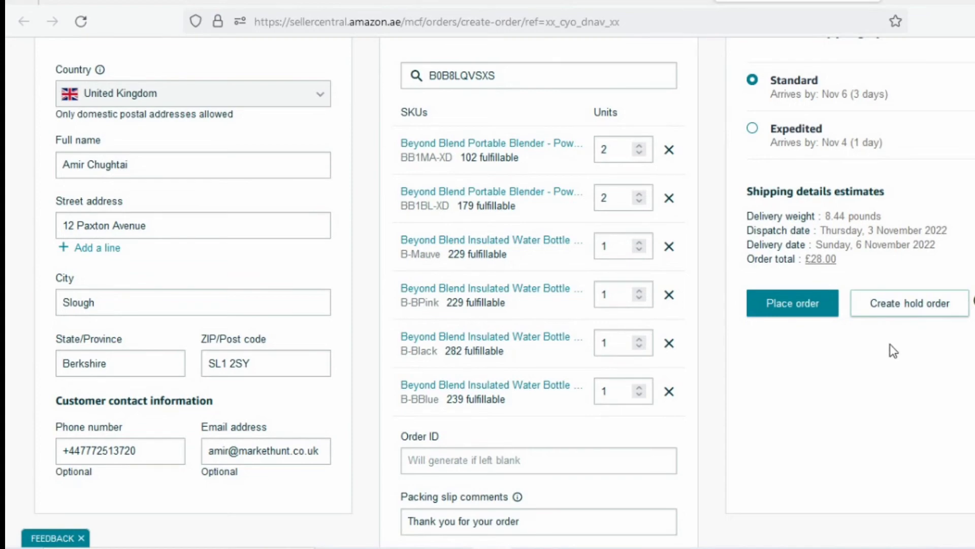
pyautogui.scroll(6, 834, 375)
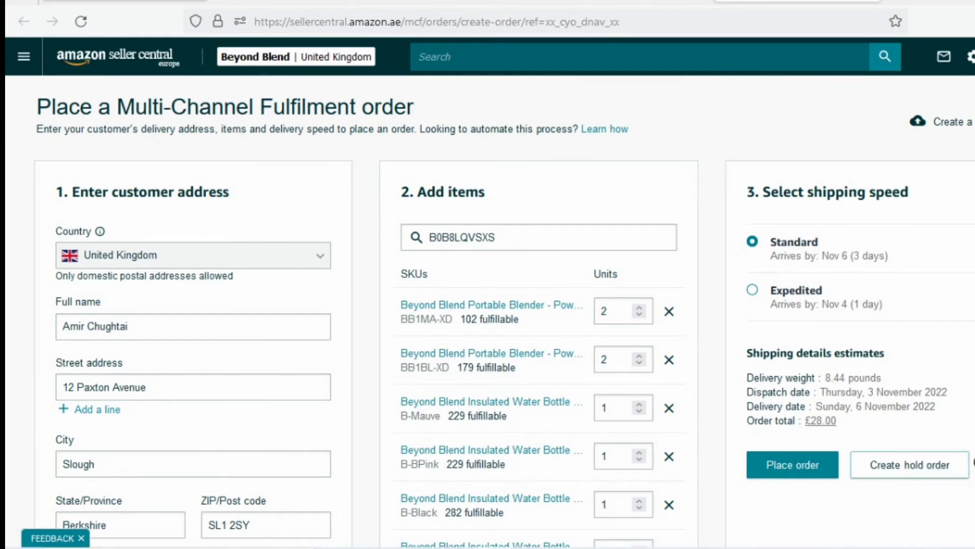
pyautogui.click(293, 1)
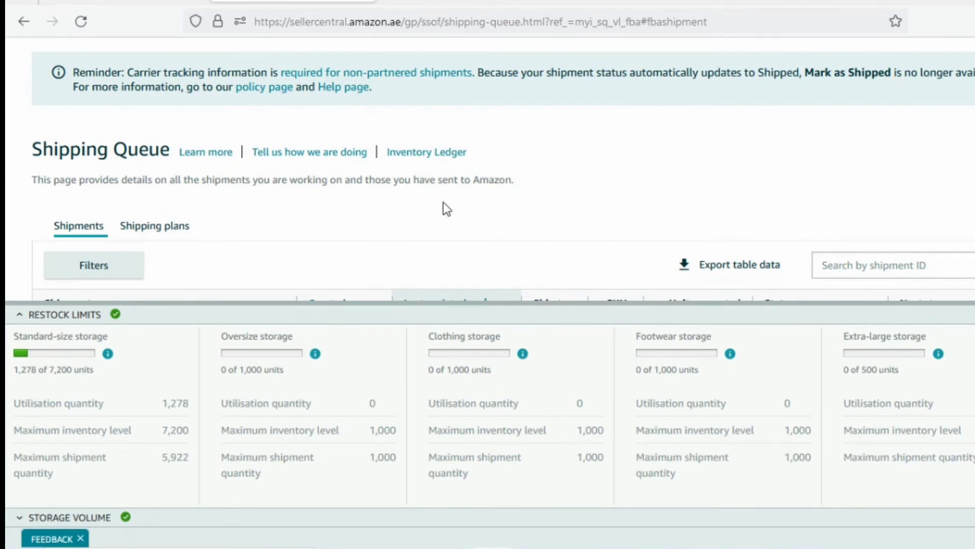
pyautogui.scroll(3, 463, 198)
pyautogui.click(20, 56)
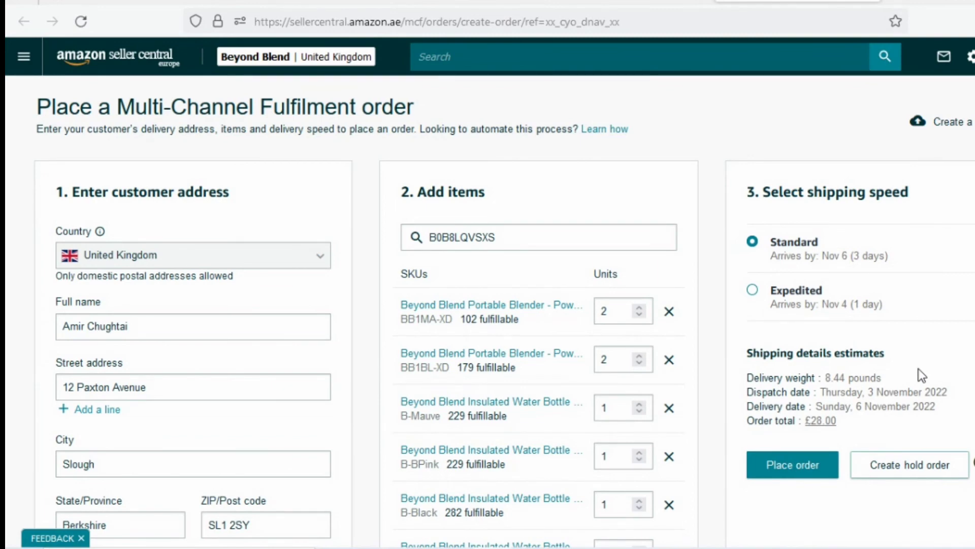
pyautogui.scroll(-6, 918, 368)
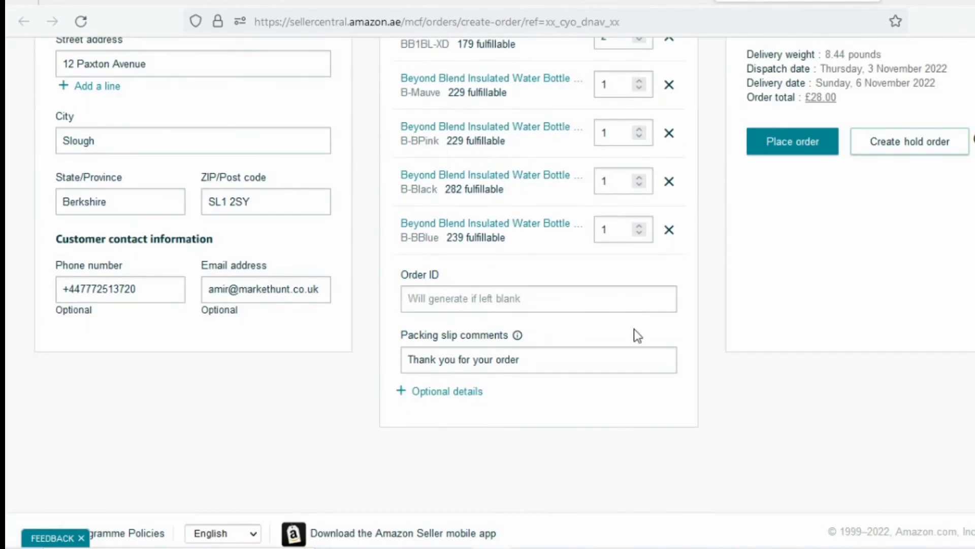
pyautogui.scroll(3, 763, 351)
pyautogui.click(436, 464)
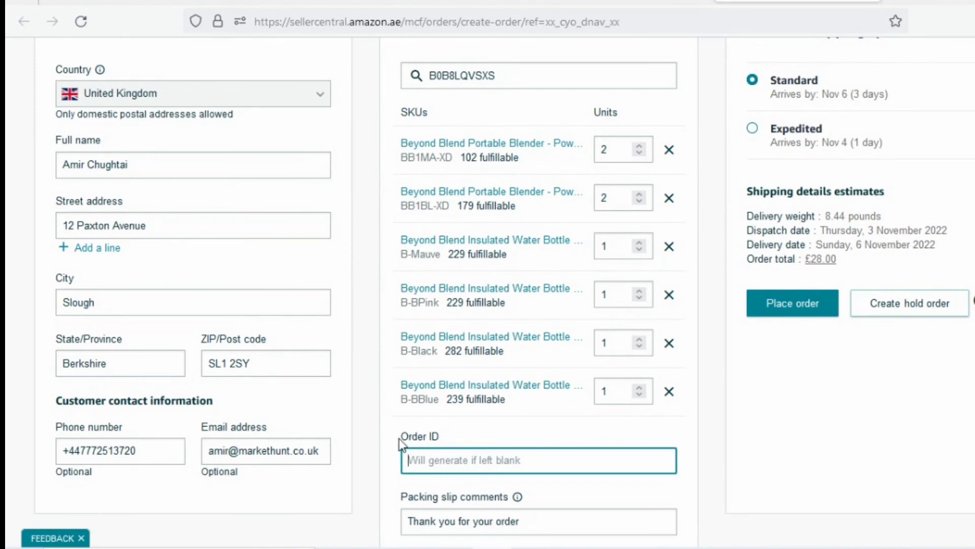
pyautogui.scroll(3, 429, 446)
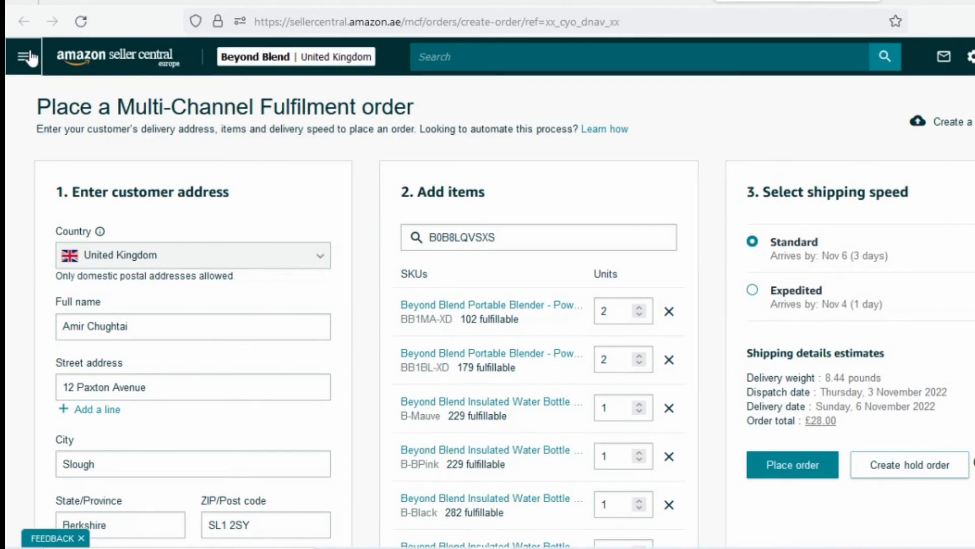
pyautogui.click(24, 56)
pyautogui.moveTo(172, 178)
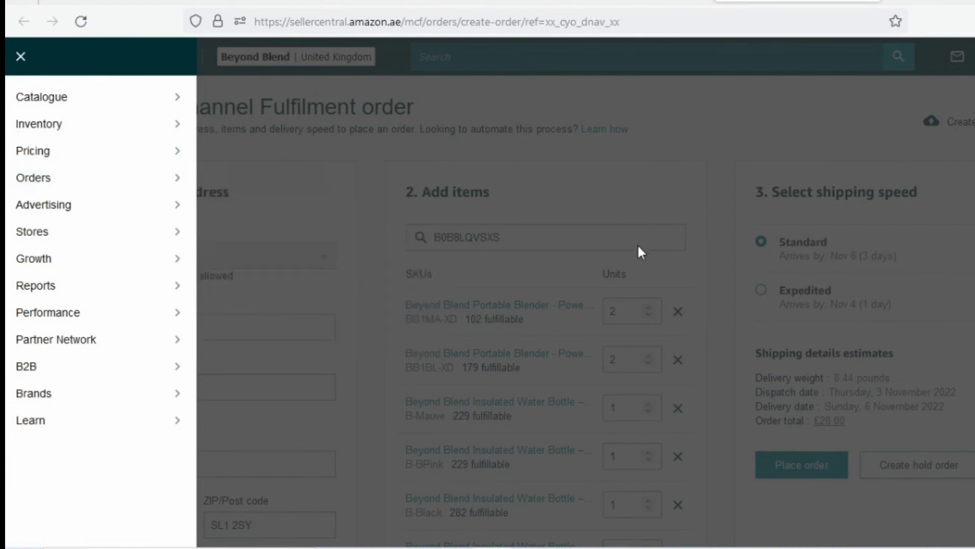
pyautogui.click(710, 279)
pyautogui.scroll(-6, 677, 270)
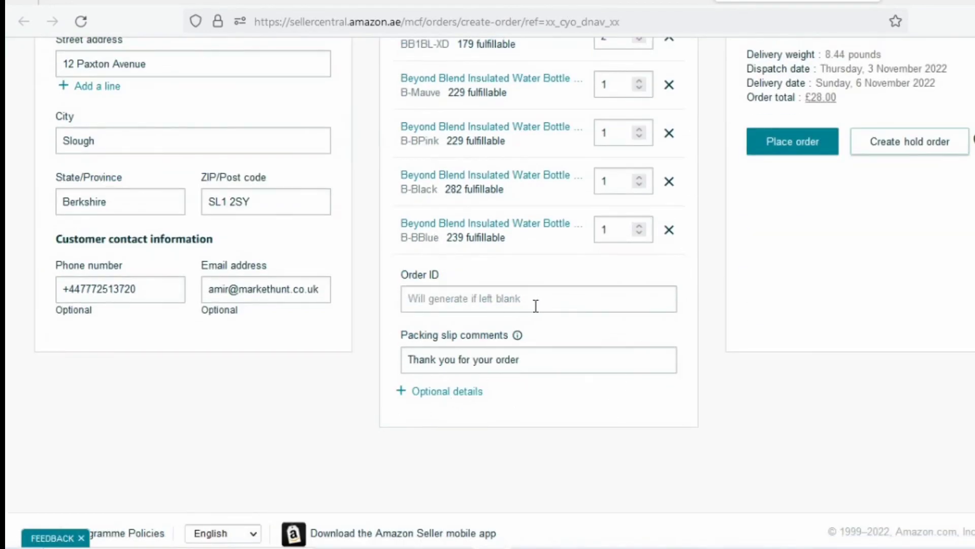
pyautogui.scroll(3, 596, 373)
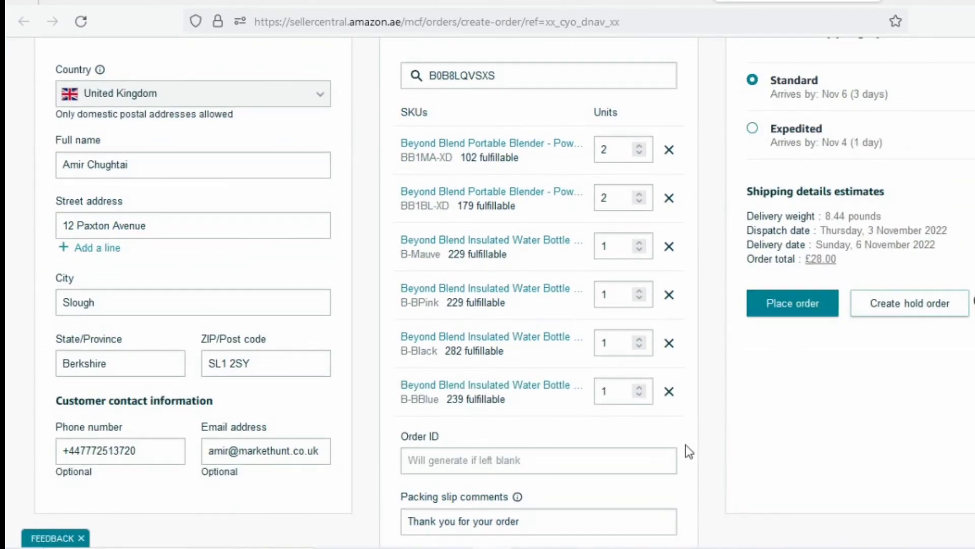